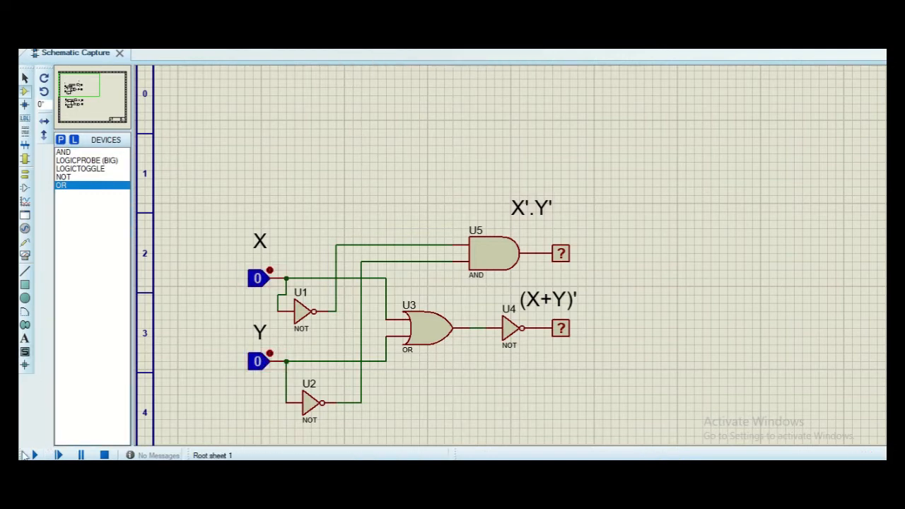
Simulate the upper De Morgan circuit, toggling X and Y to check outputs X'.Y' and (X+Y)' against the truth table.
{"action": "left_click", "coordinate": [32, 455]}
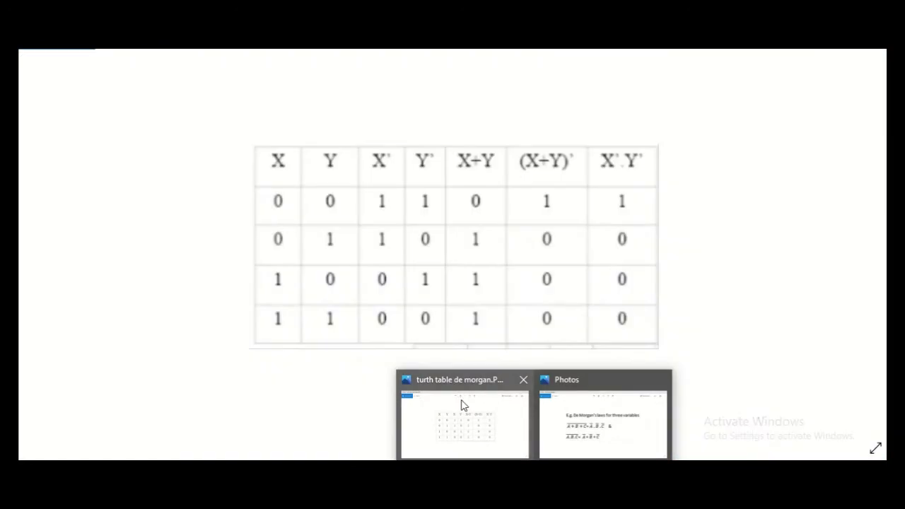
{"action": "left_click", "coordinate": [463, 404]}
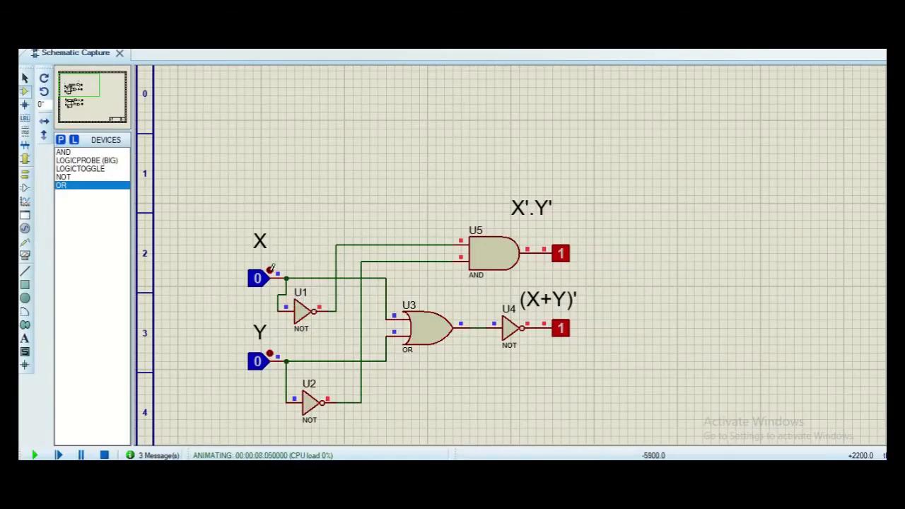
{"action": "left_click", "coordinate": [271, 269]}
{"action": "left_click", "coordinate": [271, 269]}
{"action": "left_click", "coordinate": [270, 351]}
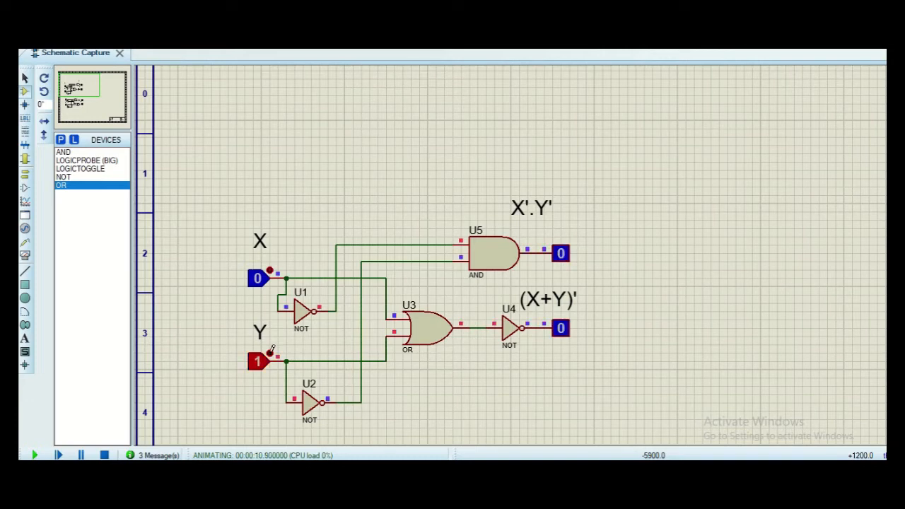
{"action": "left_click", "coordinate": [271, 351]}
{"action": "left_click", "coordinate": [270, 351]}
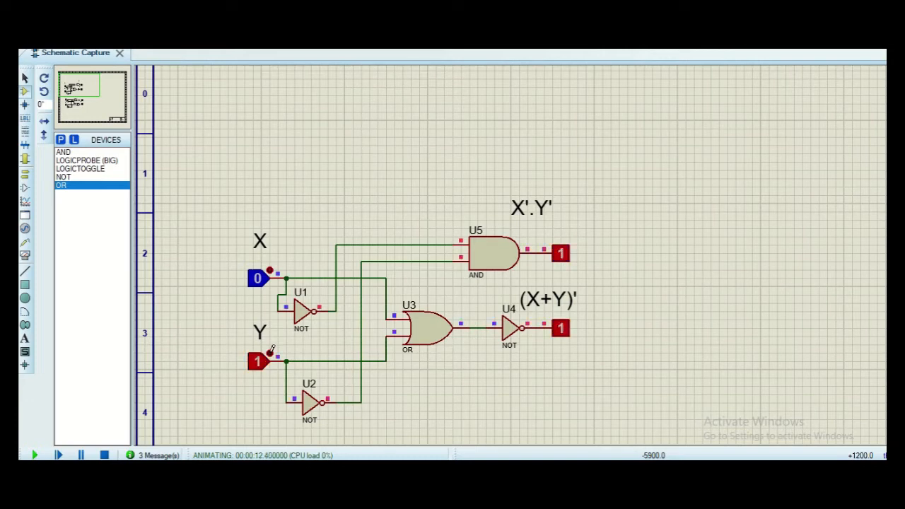
{"action": "left_click", "coordinate": [272, 267]}
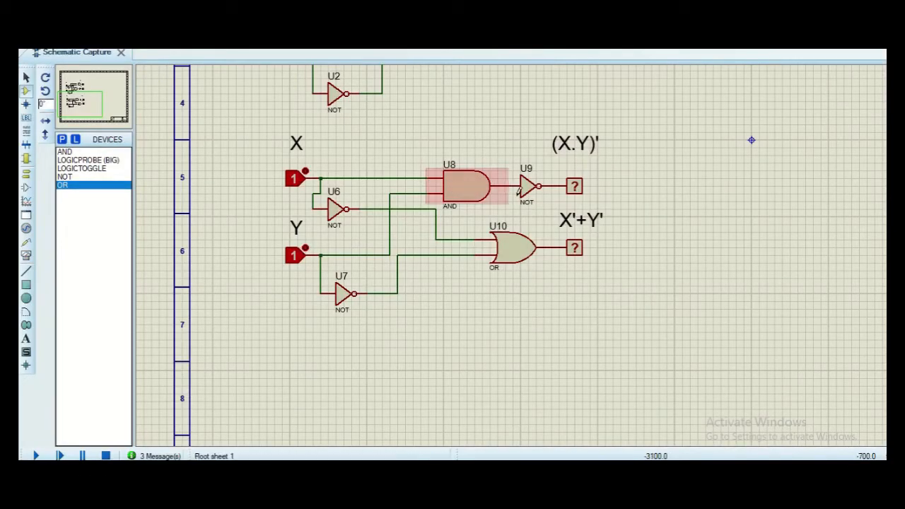
Compare the lower De Morgan circuit with the truth table for (X.Y)' and X'+Y'.
{"action": "left_click", "coordinate": [536, 480]}
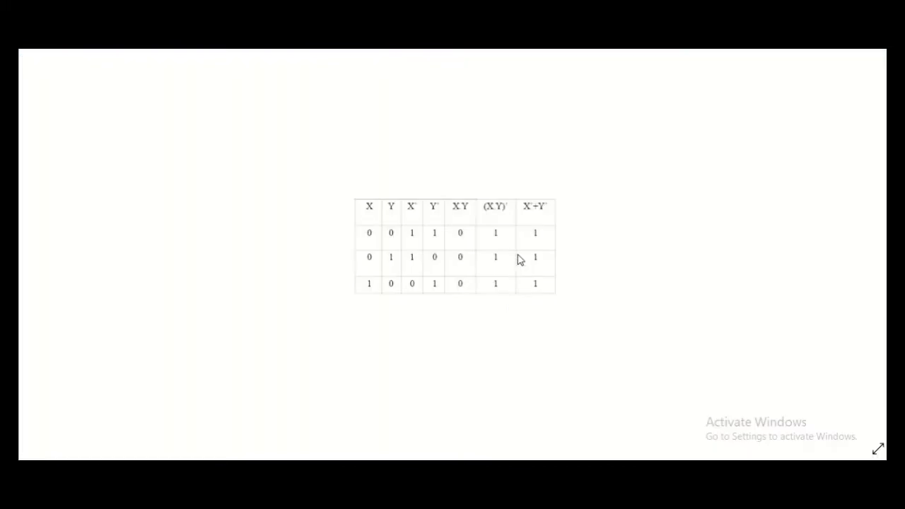
{"action": "left_click", "coordinate": [499, 476]}
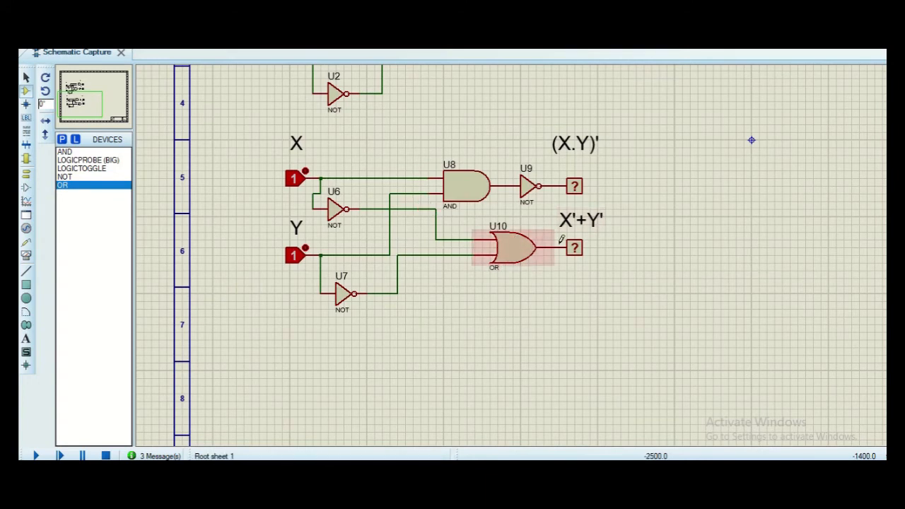
{"action": "left_click", "coordinate": [469, 475]}
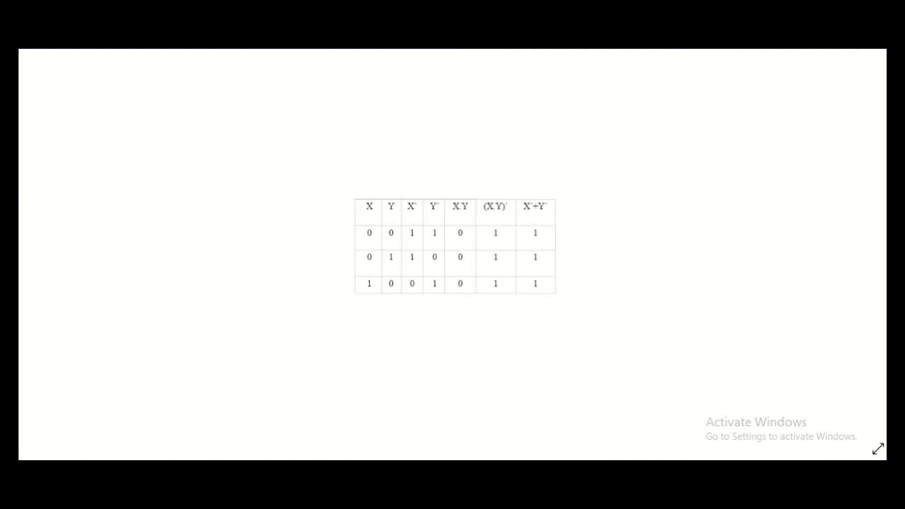
{"action": "left_click", "coordinate": [493, 475]}
Simulate the lower De Morgan circuit with X and Y at 0/1, 0/0 and 1/0, and stop the simulation.
{"action": "left_click", "coordinate": [35, 456]}
{"action": "left_click", "coordinate": [307, 168]}
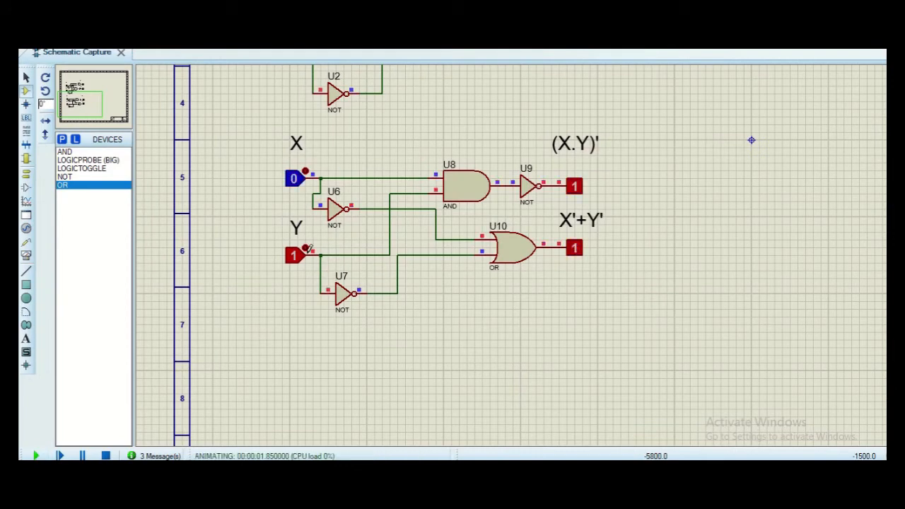
{"action": "left_click", "coordinate": [309, 244]}
{"action": "left_click", "coordinate": [306, 167]}
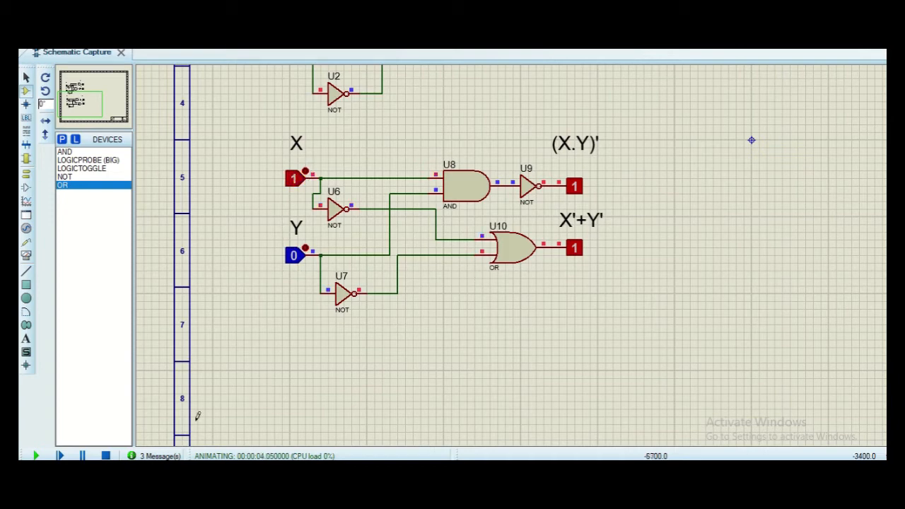
{"action": "left_click", "coordinate": [106, 456]}
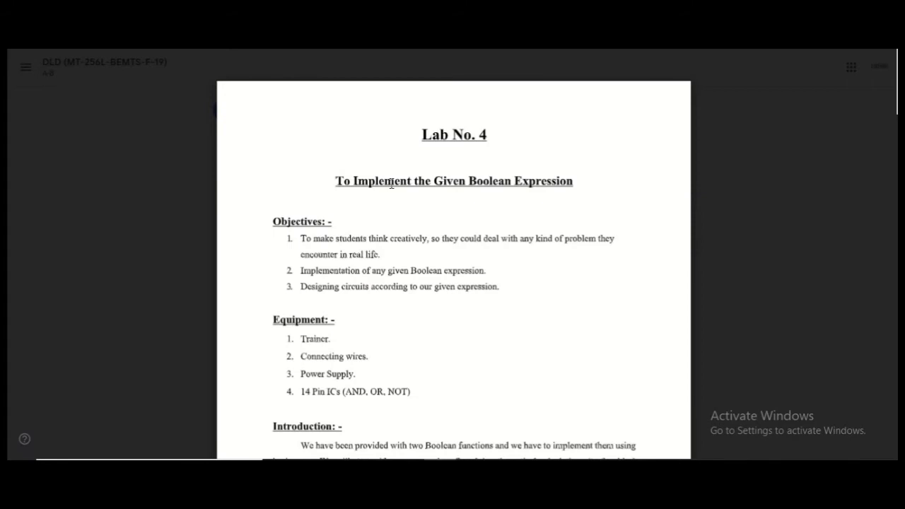
Read functions F1 and F2 in the Lab No. 4 sheet, and place four LOGICTOGGLE inputs in a column on the empty schematic area.
{"action": "scroll", "coordinate": [378, 340], "scroll_direction": "down", "scroll_amount": 3}
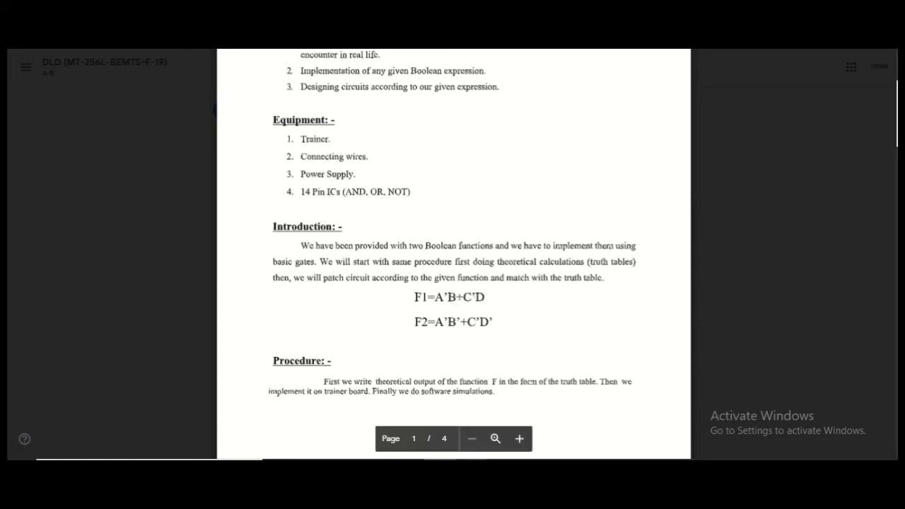
{"action": "left_click", "coordinate": [478, 417]}
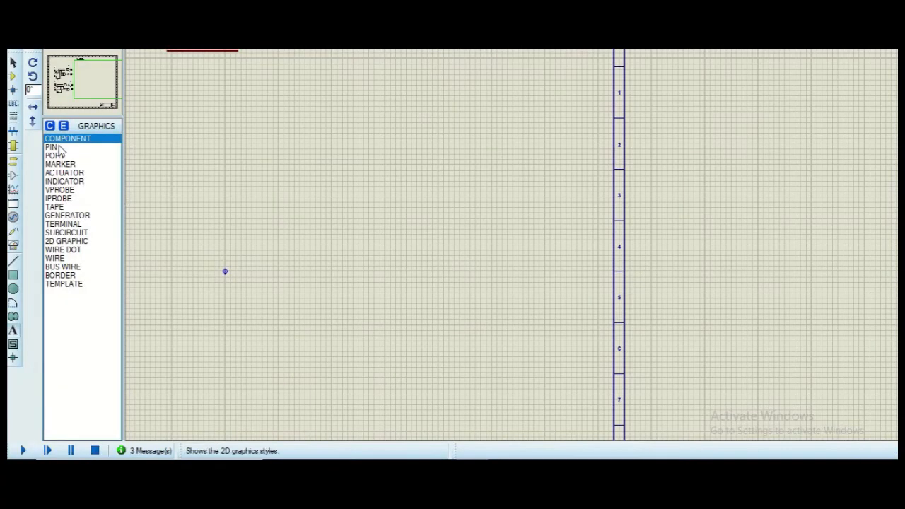
{"action": "left_click", "coordinate": [12, 75]}
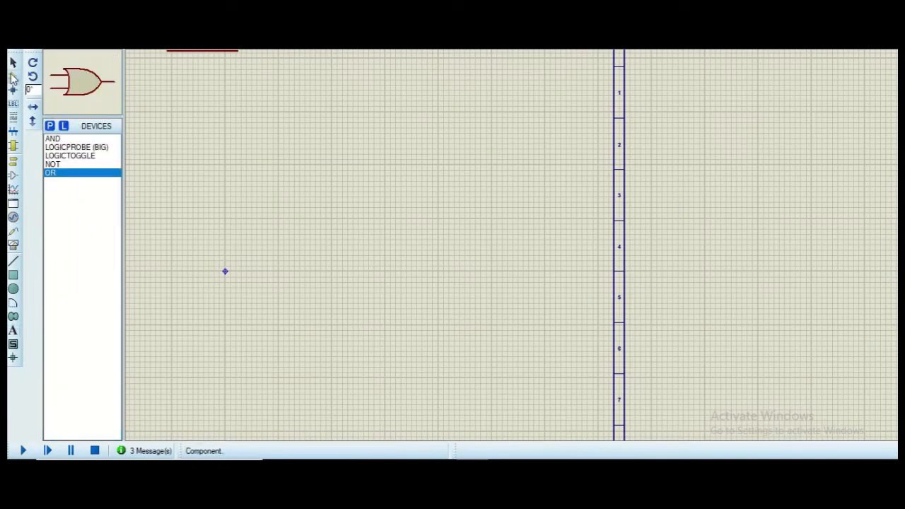
{"action": "left_click", "coordinate": [68, 156]}
{"action": "left_click", "coordinate": [228, 116]}
{"action": "left_click", "coordinate": [190, 138]}
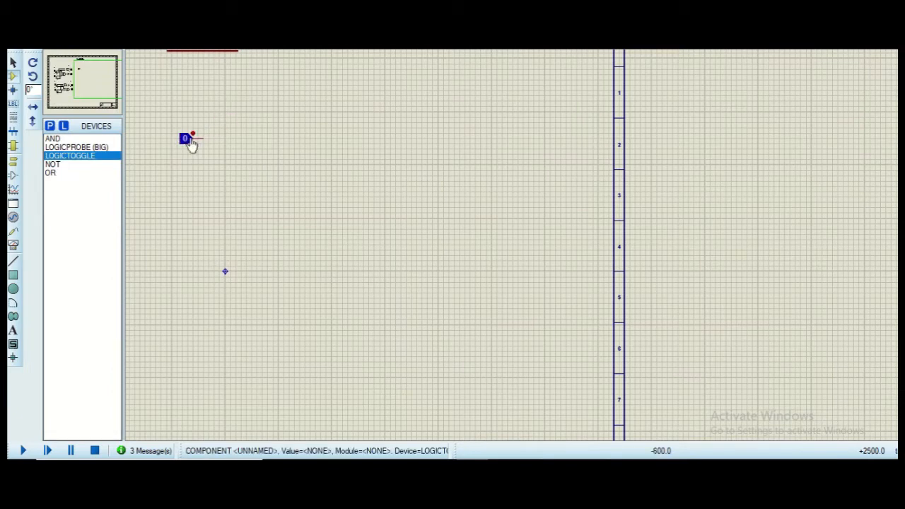
{"action": "left_click", "coordinate": [190, 164]}
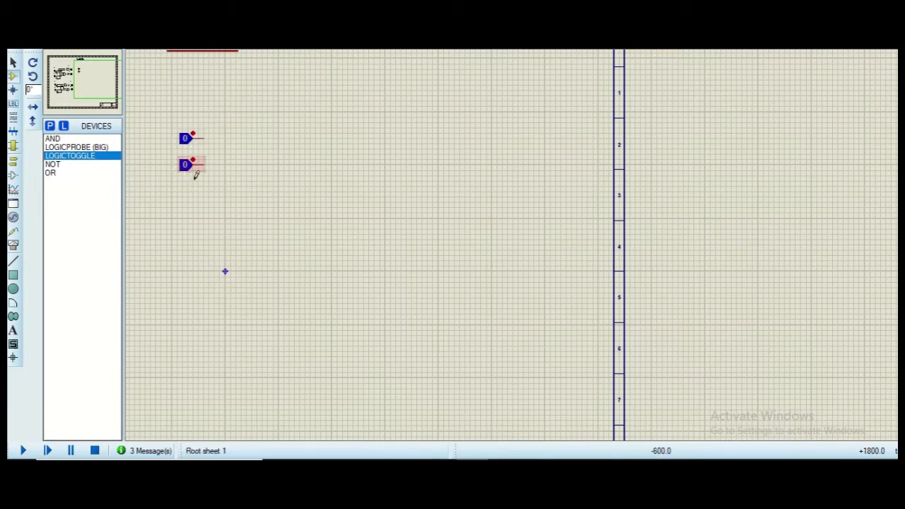
{"action": "left_click", "coordinate": [189, 192]}
{"action": "left_click", "coordinate": [189, 218]}
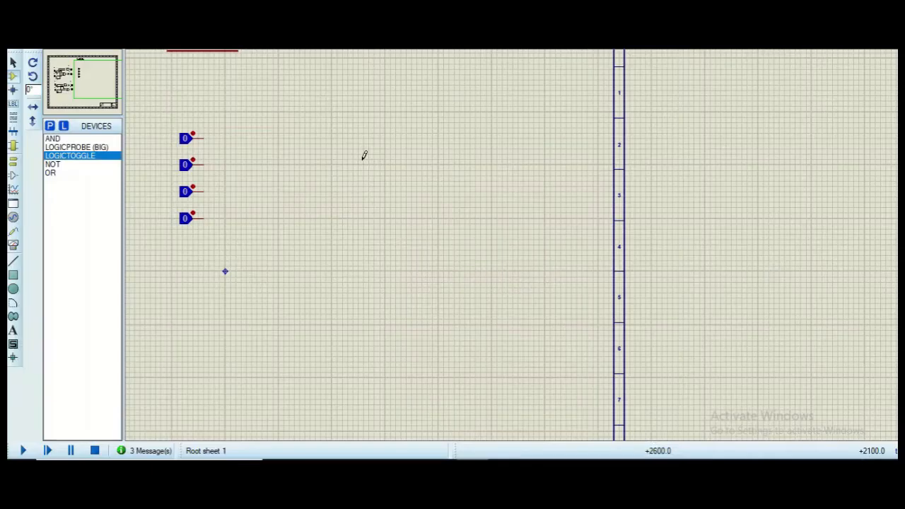
Place two NOT gates beside the toggle column, one near the first toggle and one near the third.
{"action": "left_click", "coordinate": [53, 164]}
{"action": "left_click", "coordinate": [235, 145]}
{"action": "left_click", "coordinate": [236, 149]}
{"action": "left_click", "coordinate": [236, 197]}
{"action": "left_click", "coordinate": [230, 202]}
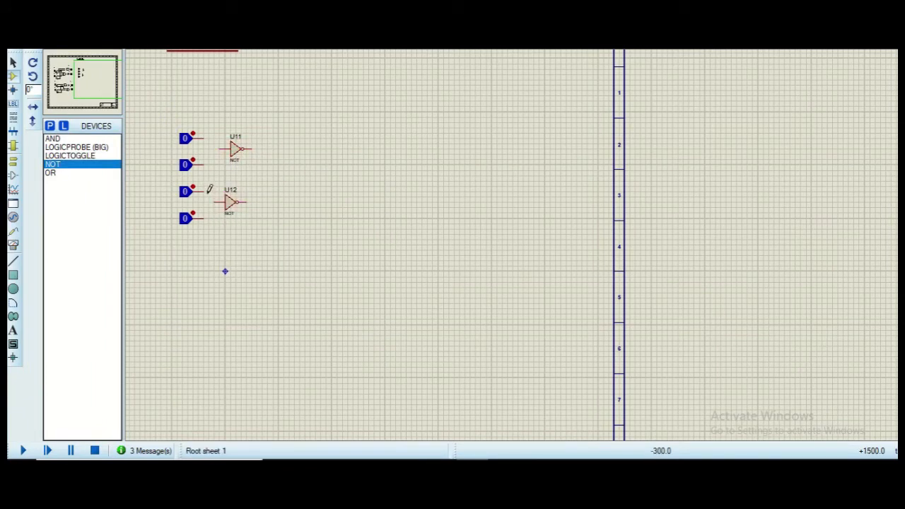
Wire the third toggle to the lower NOT gate's input and the first toggle to the upper NOT gate's input.
{"action": "left_click", "coordinate": [206, 191]}
{"action": "left_click", "coordinate": [216, 200]}
{"action": "left_click", "coordinate": [205, 138]}
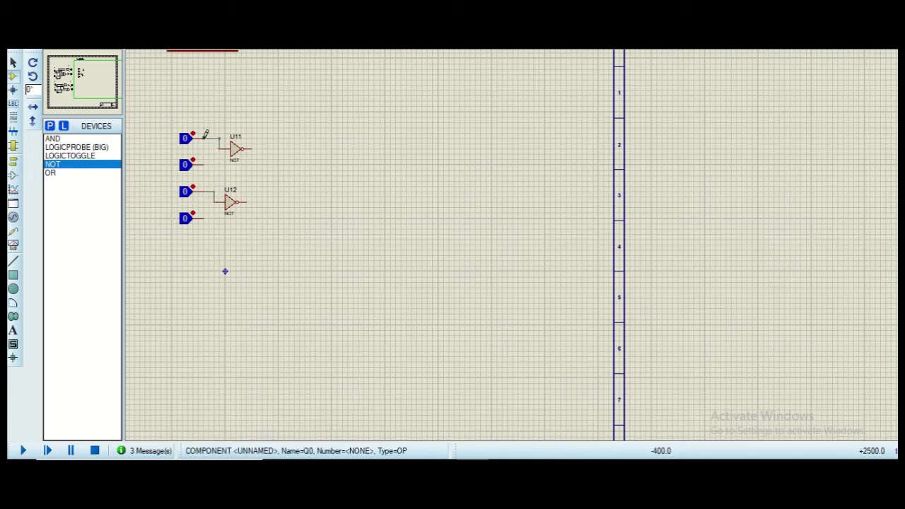
{"action": "left_click", "coordinate": [505, 469]}
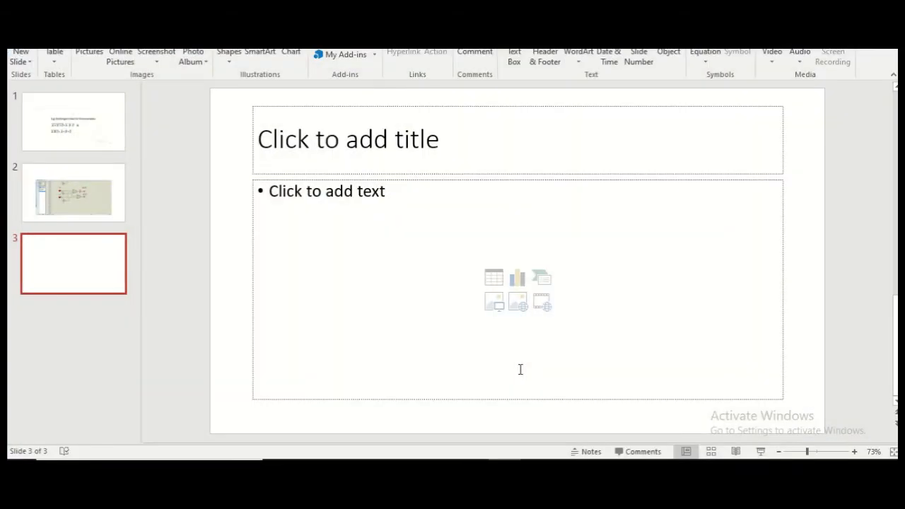
{"action": "left_click", "coordinate": [440, 469]}
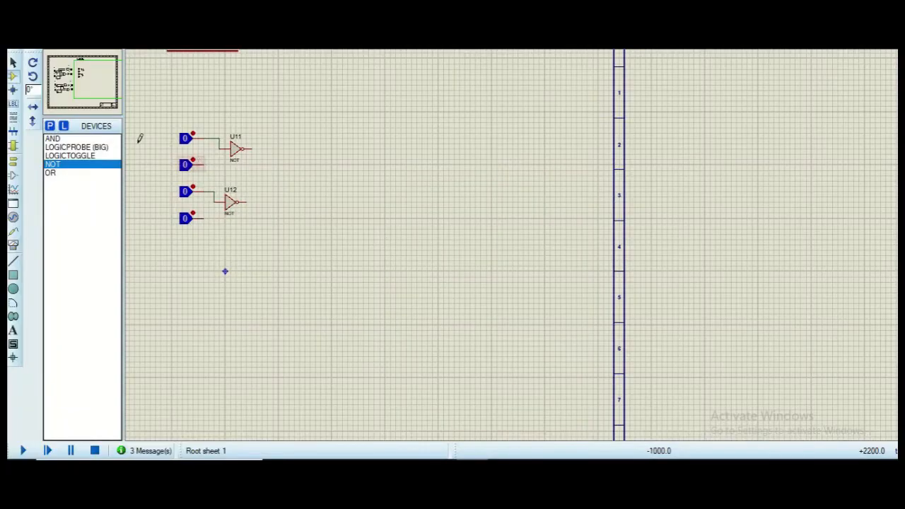
Place an AND gate beside the upper NOT gate and wire the NOT output and the second toggle to its inputs.
{"action": "left_click", "coordinate": [57, 138]}
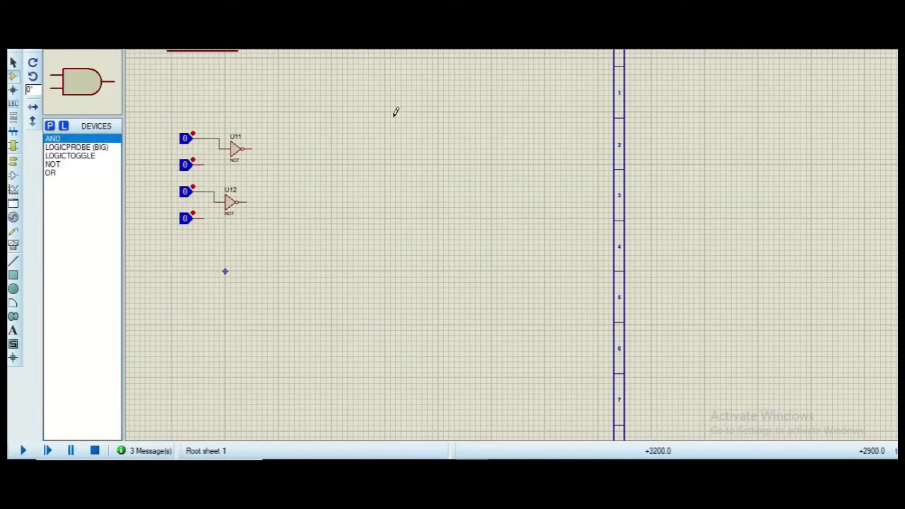
{"action": "left_click", "coordinate": [311, 148]}
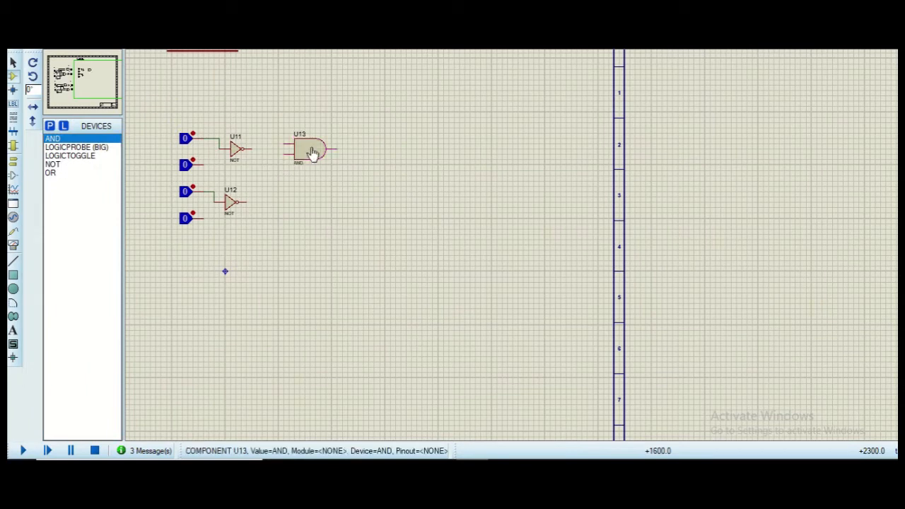
{"action": "left_click", "coordinate": [251, 149]}
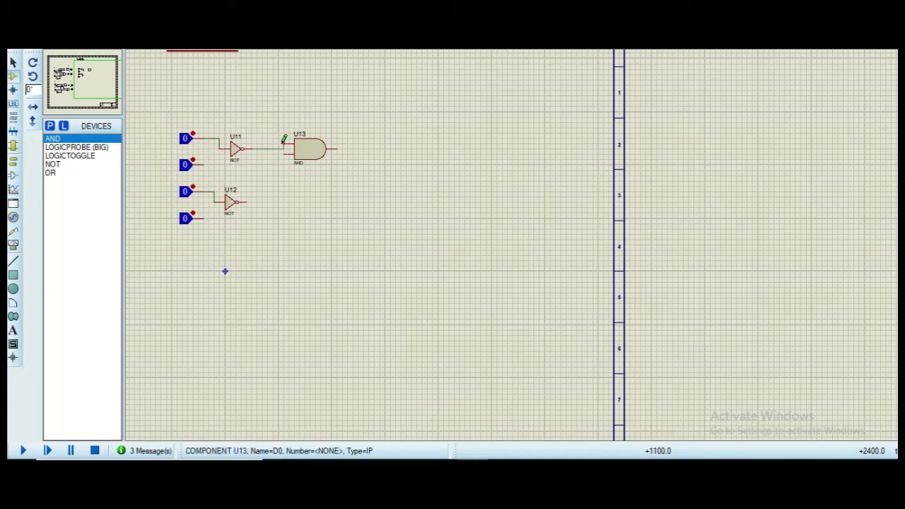
{"action": "left_click", "coordinate": [284, 140]}
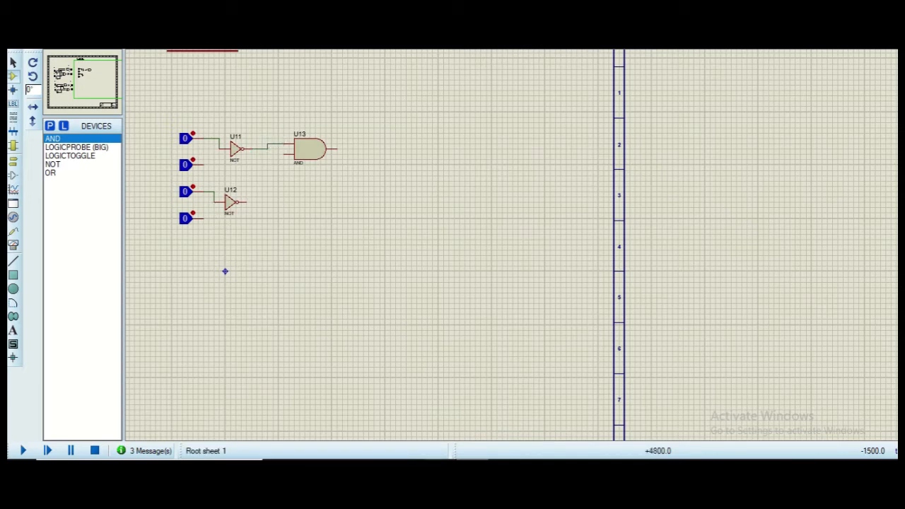
{"action": "left_click", "coordinate": [479, 471]}
{"action": "left_click", "coordinate": [480, 470]}
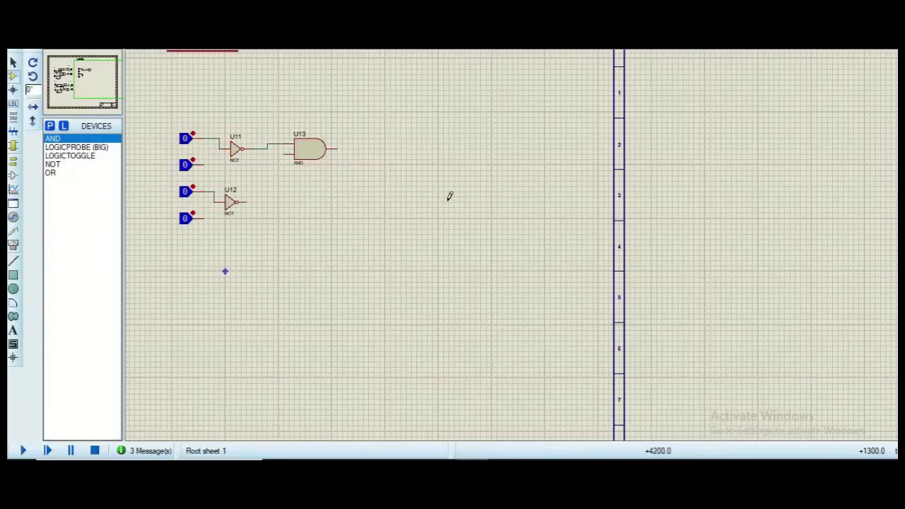
{"action": "left_click", "coordinate": [205, 165]}
{"action": "left_click", "coordinate": [283, 154]}
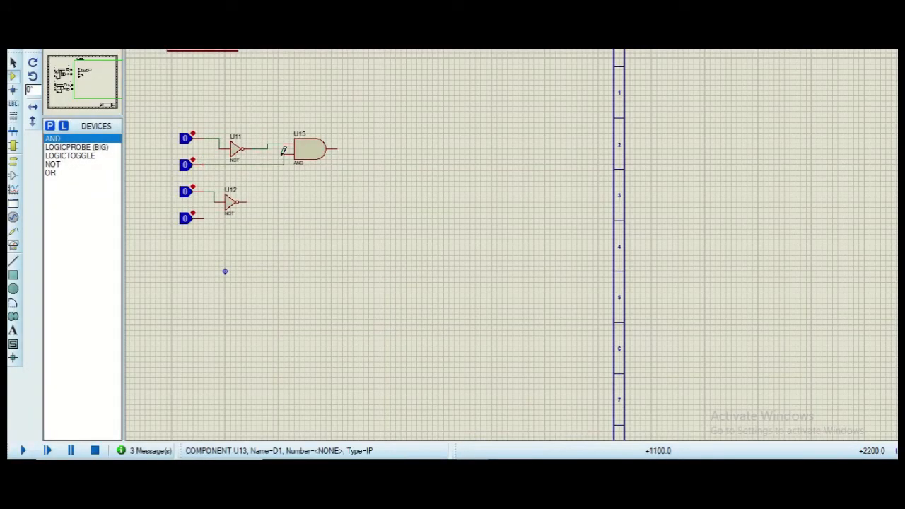
Place a second AND gate below the first and wire the lower NOT output and the fourth toggle to its inputs.
{"action": "left_click", "coordinate": [304, 189]}
{"action": "left_click", "coordinate": [309, 203]}
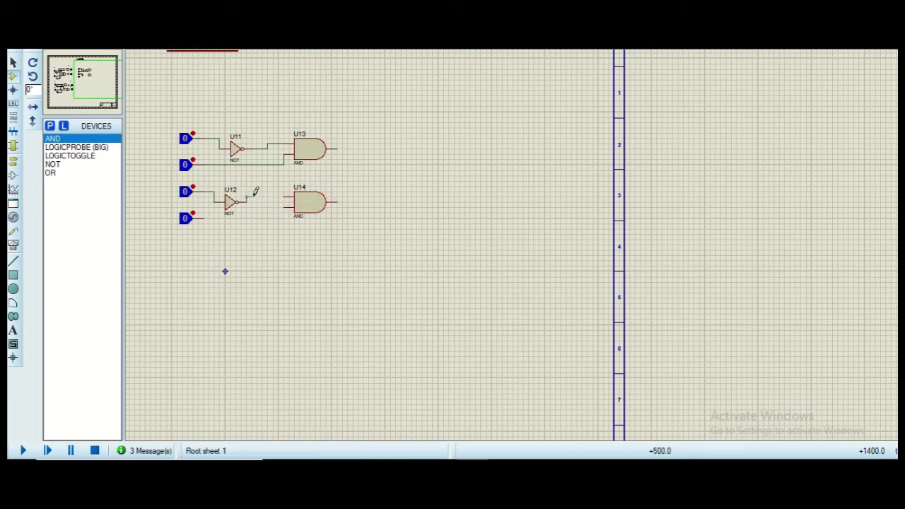
{"action": "left_click", "coordinate": [284, 197]}
{"action": "left_click", "coordinate": [204, 215]}
{"action": "left_click", "coordinate": [285, 207]}
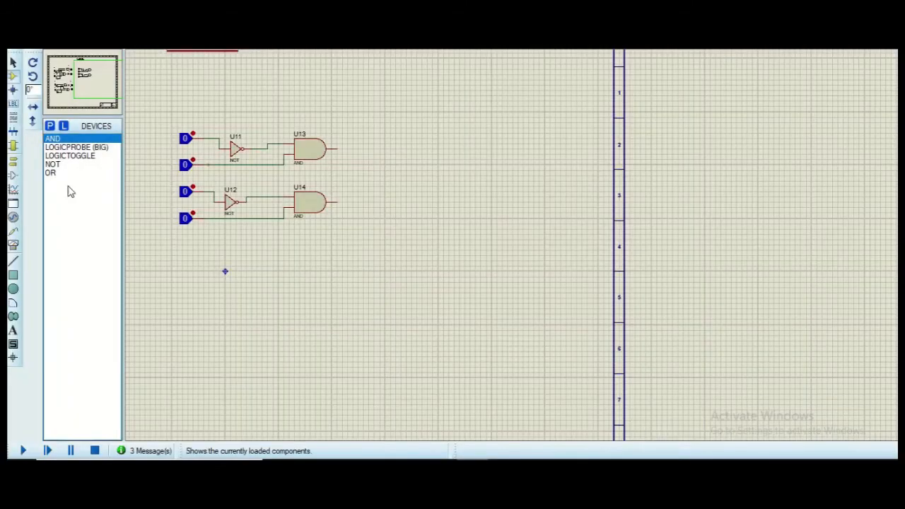
Place an OR gate after the two AND gates and wire both AND outputs to its inputs.
{"action": "left_click", "coordinate": [51, 173]}
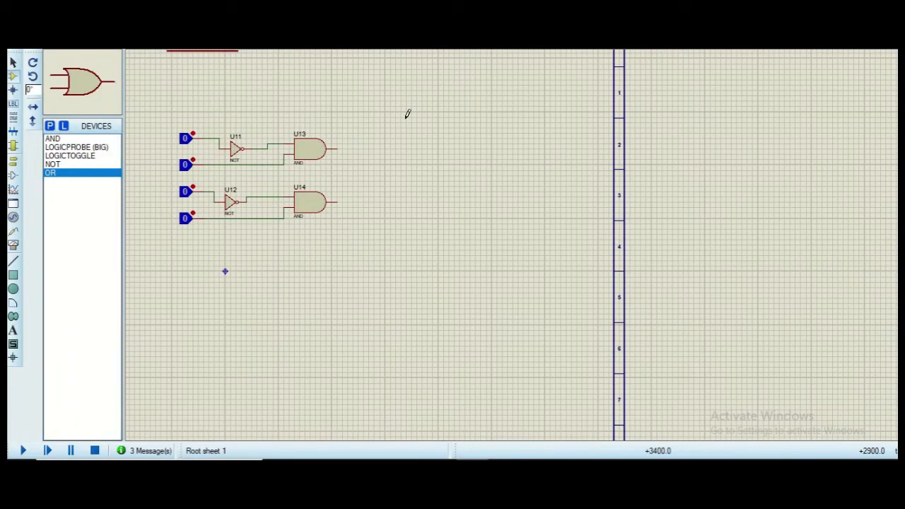
{"action": "left_click", "coordinate": [396, 145]}
{"action": "left_click", "coordinate": [380, 164]}
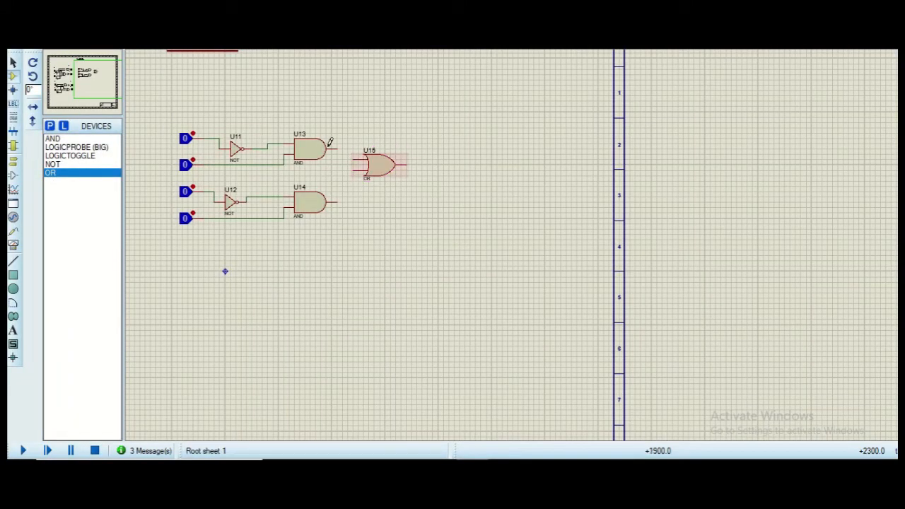
{"action": "left_click", "coordinate": [349, 149]}
{"action": "left_click", "coordinate": [356, 159]}
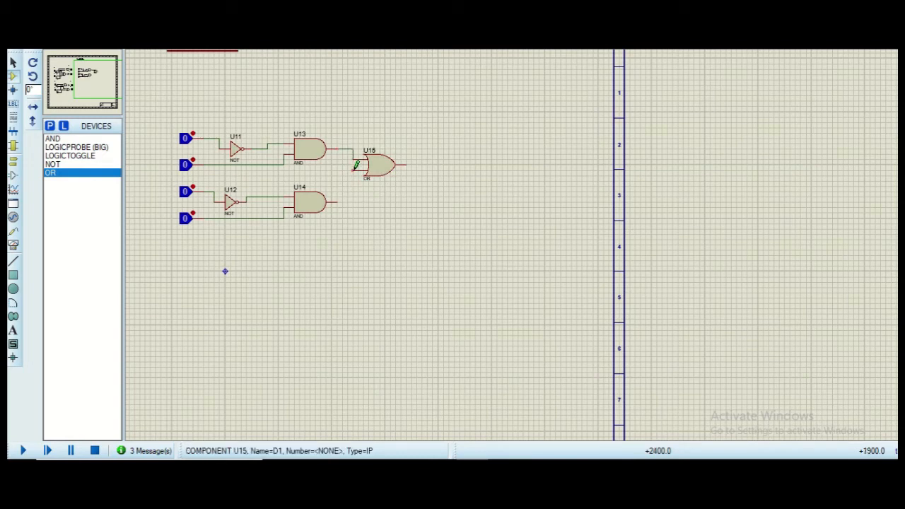
{"action": "left_click", "coordinate": [355, 170]}
{"action": "left_click", "coordinate": [339, 199]}
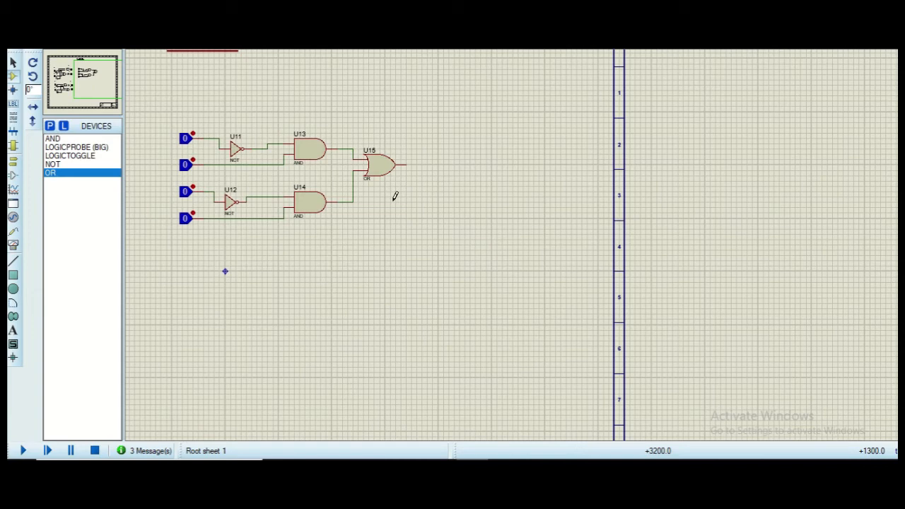
Place a LOGICPROBE (BIG) connected to the OR gate's output.
{"action": "left_click", "coordinate": [67, 147]}
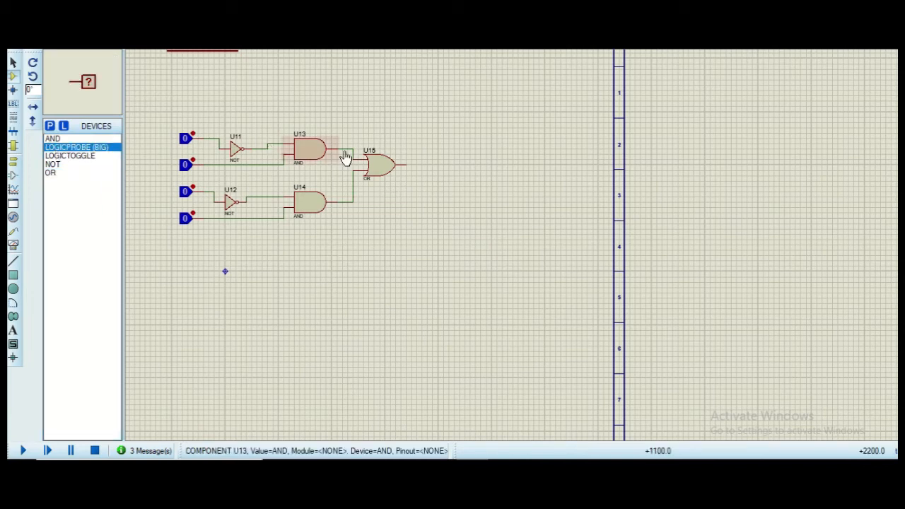
{"action": "left_click", "coordinate": [421, 165]}
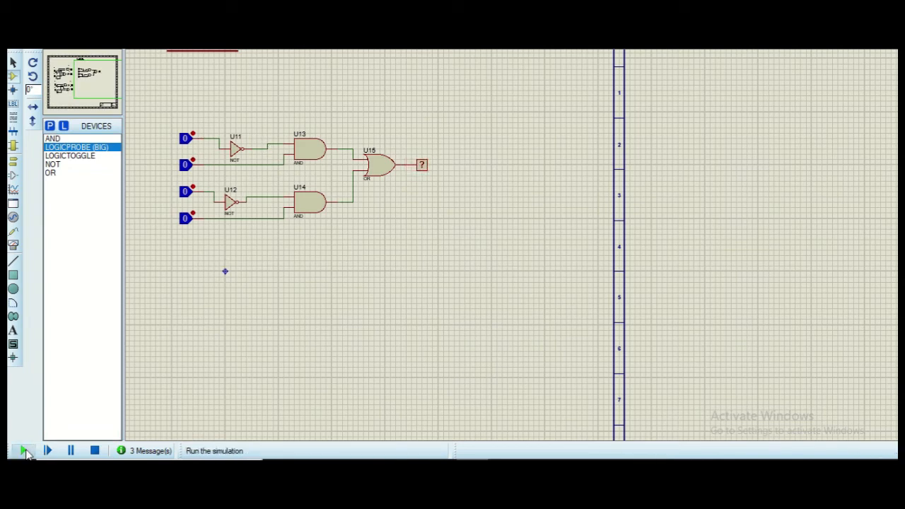
Simulate the A'B+C'D circuit, switch the second input toggle on and back off to test the output, and stop the simulation.
{"action": "left_click", "coordinate": [24, 452]}
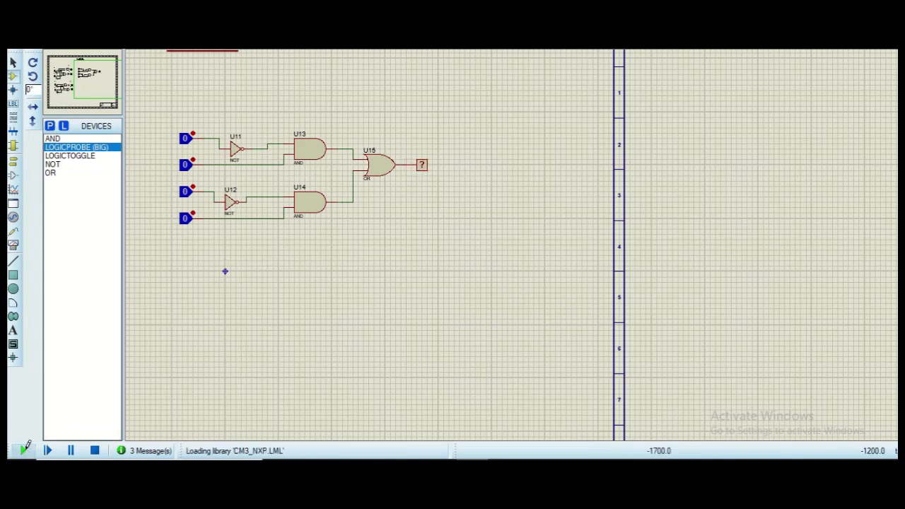
{"action": "left_click", "coordinate": [194, 160]}
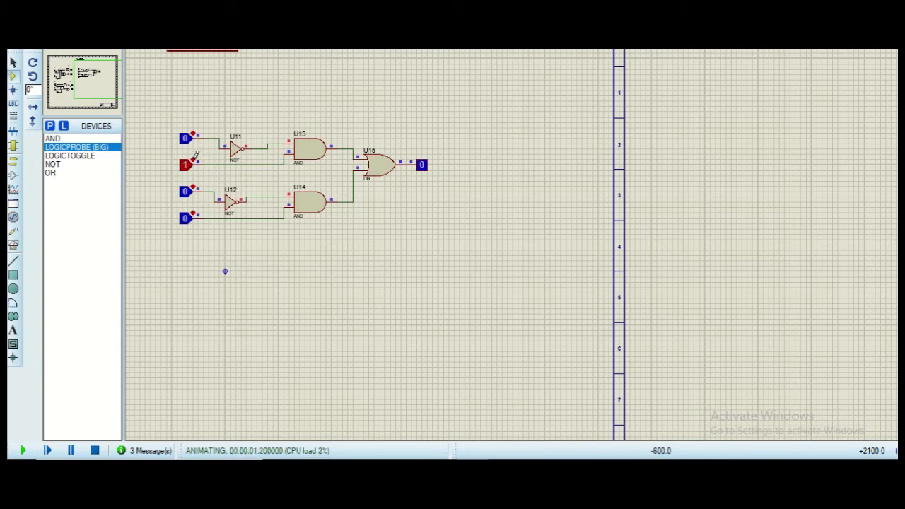
{"action": "left_click", "coordinate": [195, 157]}
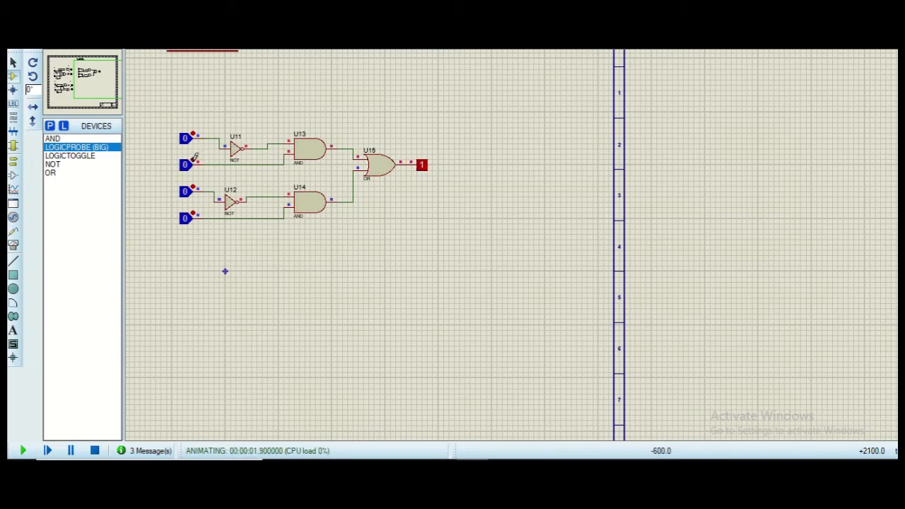
{"action": "left_click", "coordinate": [97, 447]}
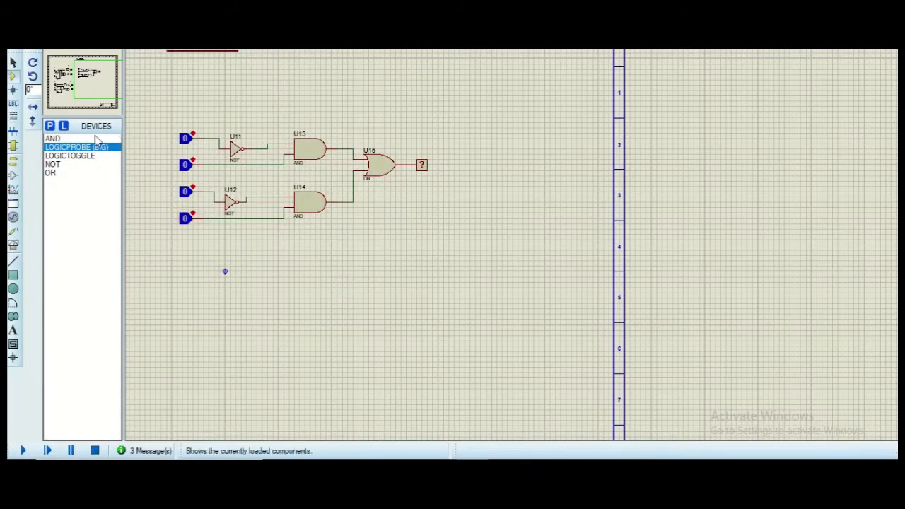
Place four LOGICTOGGLE inputs in a column below the first circuit.
{"action": "left_click", "coordinate": [178, 283]}
{"action": "left_click", "coordinate": [187, 293]}
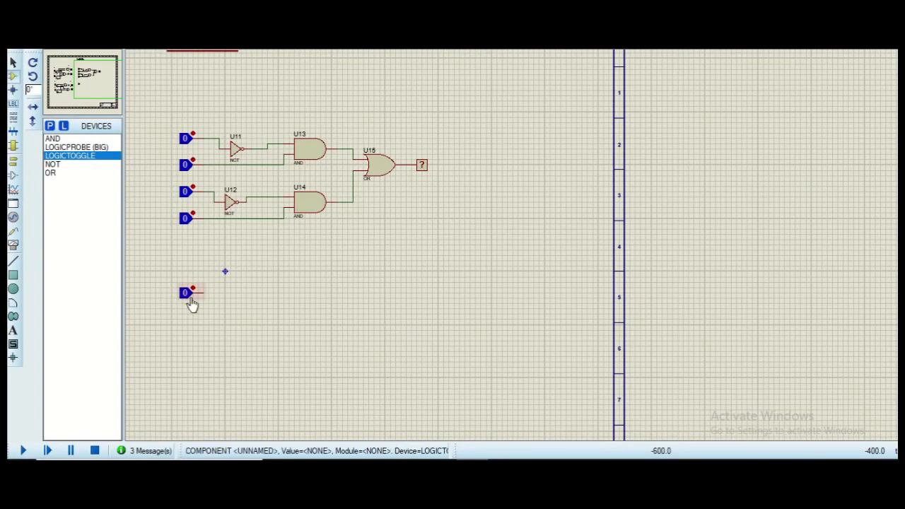
{"action": "left_click", "coordinate": [187, 319]}
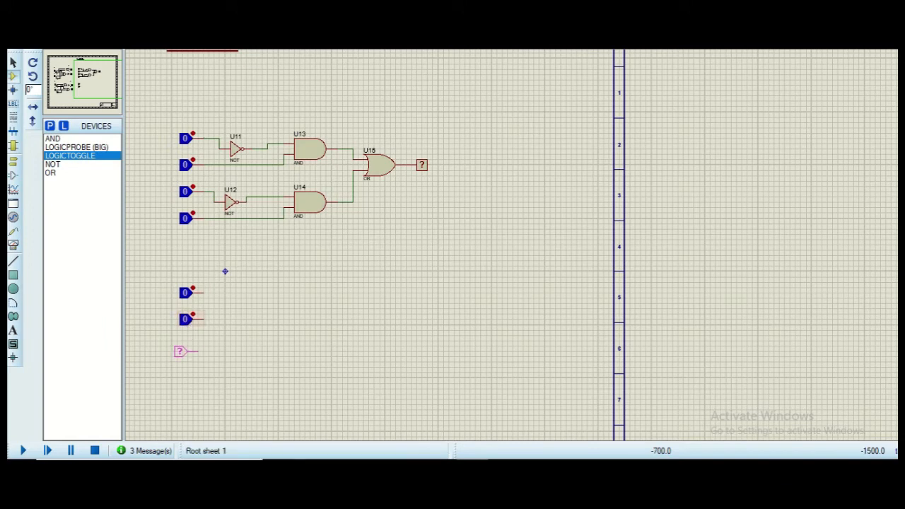
{"action": "left_click", "coordinate": [187, 350]}
{"action": "left_click", "coordinate": [186, 378]}
Place a NOT gate beside each of the four new toggles and connect each toggle to its gate.
{"action": "left_click", "coordinate": [55, 165]}
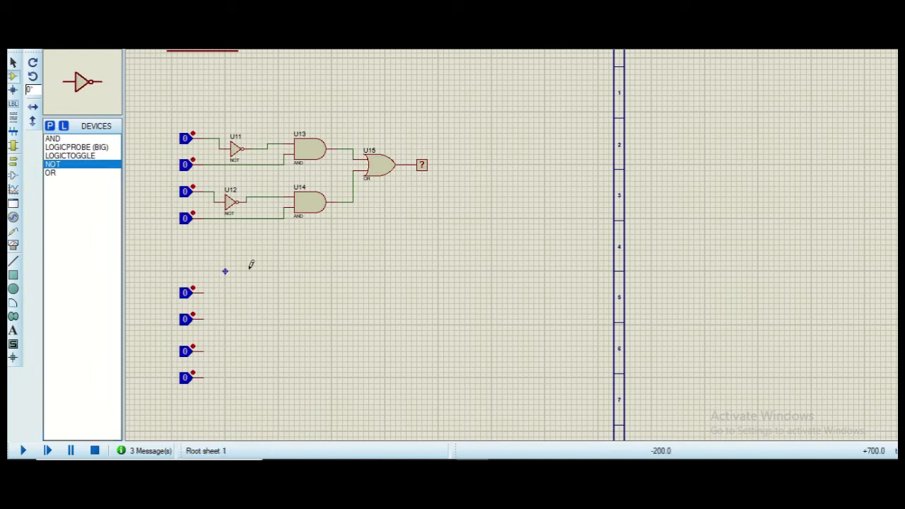
{"action": "left_click", "coordinate": [230, 291]}
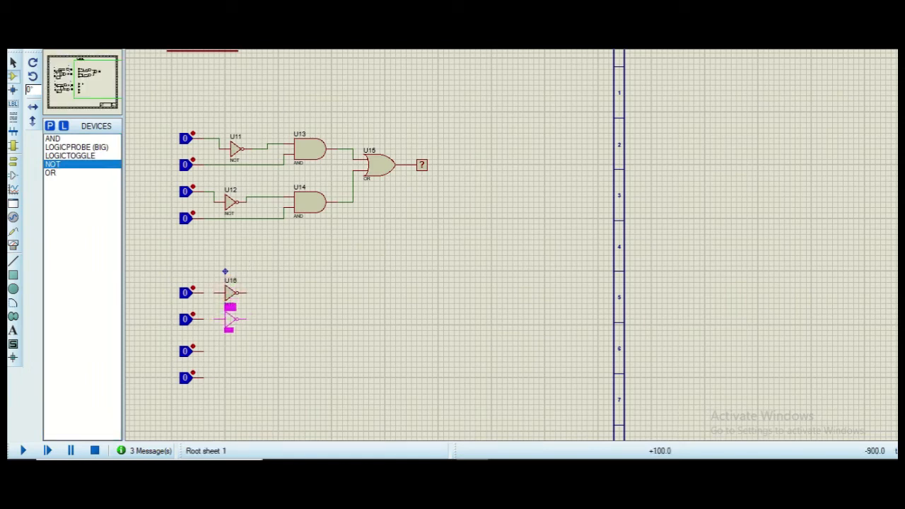
{"action": "left_click", "coordinate": [231, 318]}
{"action": "left_click", "coordinate": [231, 351]}
{"action": "left_click", "coordinate": [231, 377]}
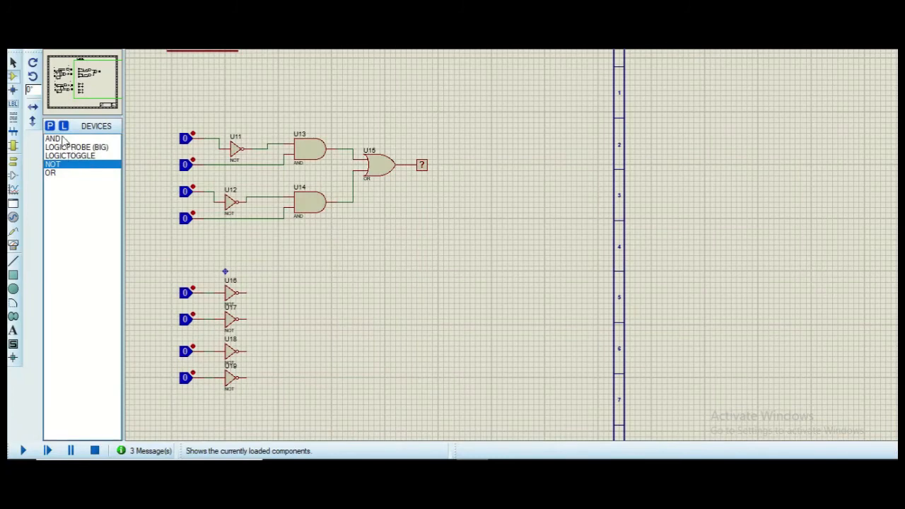
Place two AND gates, wiring the upper two NOT outputs to the first and the lower two NOT outputs to the second.
{"action": "left_click", "coordinate": [54, 139]}
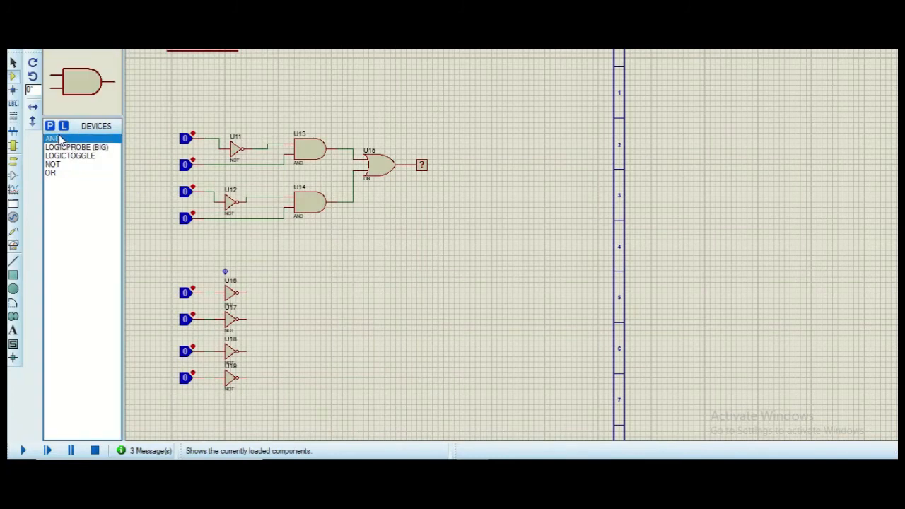
{"action": "left_click", "coordinate": [300, 303]}
{"action": "left_click", "coordinate": [300, 303]}
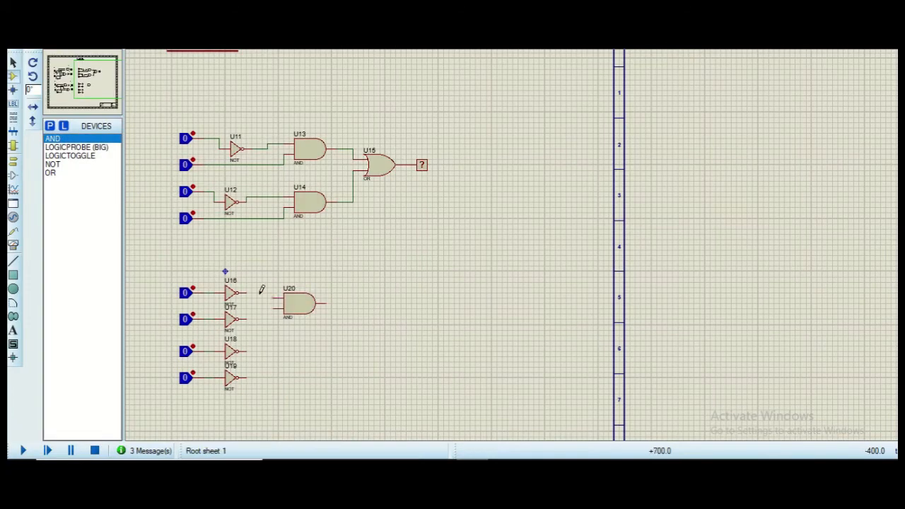
{"action": "left_click", "coordinate": [275, 298]}
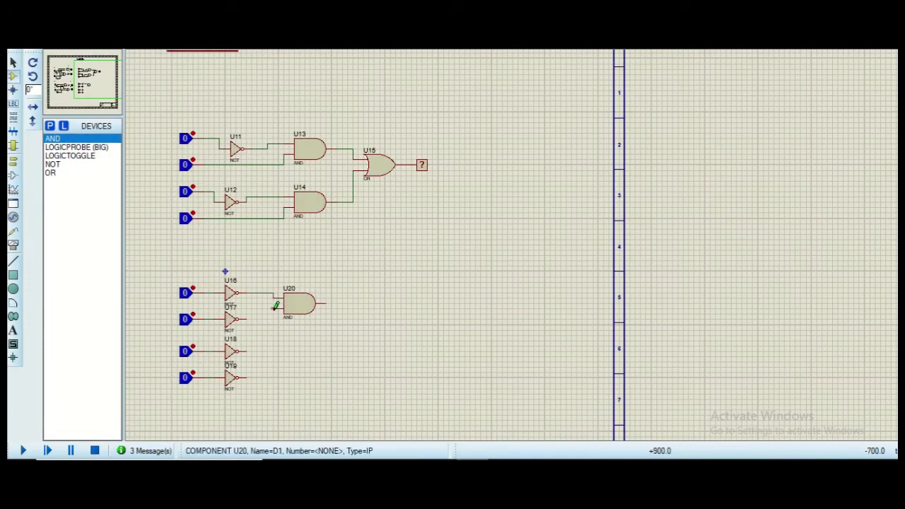
{"action": "left_click", "coordinate": [273, 308]}
{"action": "left_click", "coordinate": [246, 318]}
{"action": "left_click", "coordinate": [293, 362]}
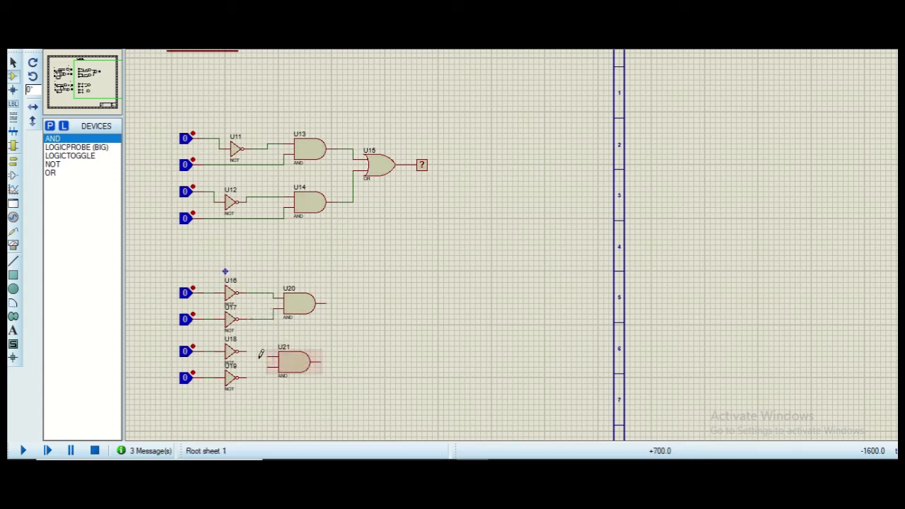
{"action": "left_click", "coordinate": [269, 355]}
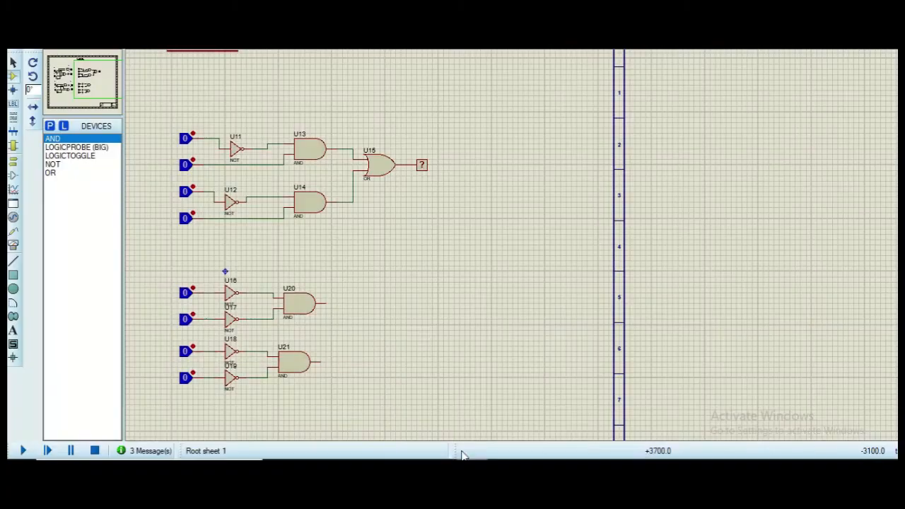
Place an OR gate after the two new AND gates and wire both AND outputs to its inputs.
{"action": "left_click", "coordinate": [51, 172]}
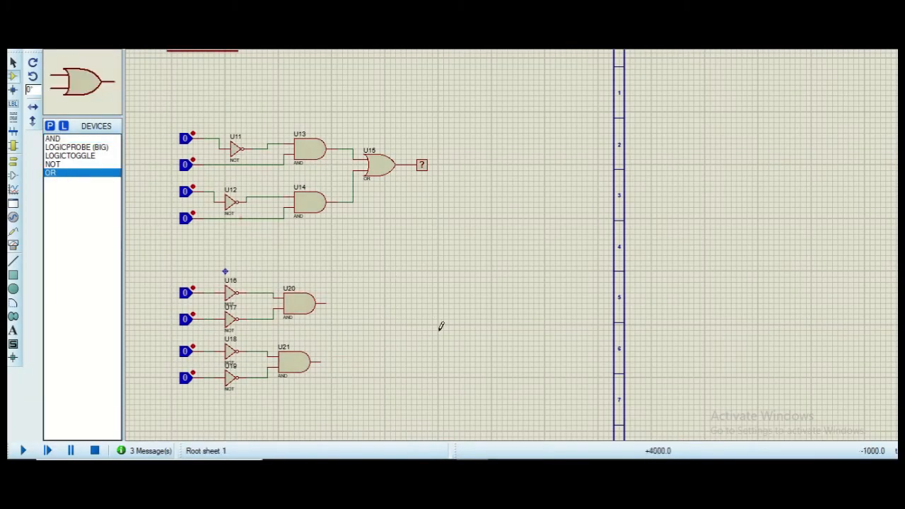
{"action": "left_click", "coordinate": [357, 329]}
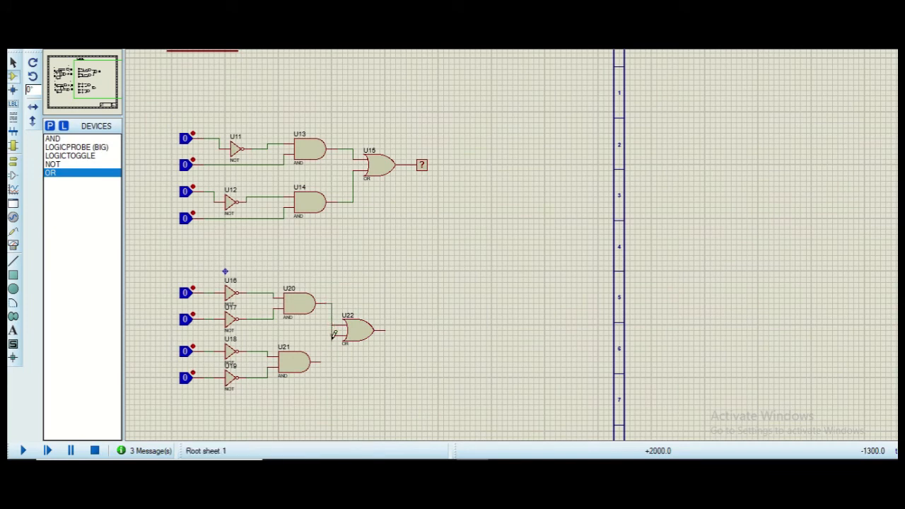
{"action": "left_click", "coordinate": [333, 330]}
{"action": "left_click", "coordinate": [321, 362]}
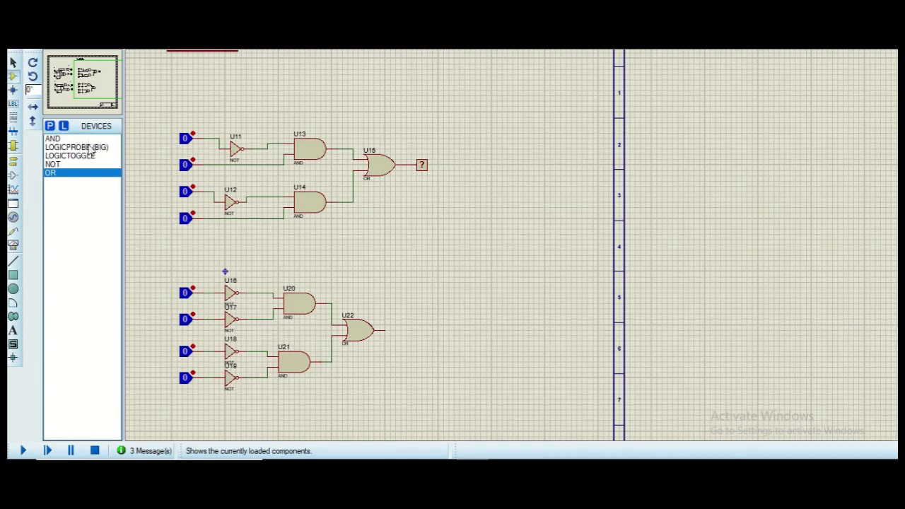
Attach a LOGICPROBE (BIG) to the new OR gate's output and run the simulation.
{"action": "left_click", "coordinate": [76, 147]}
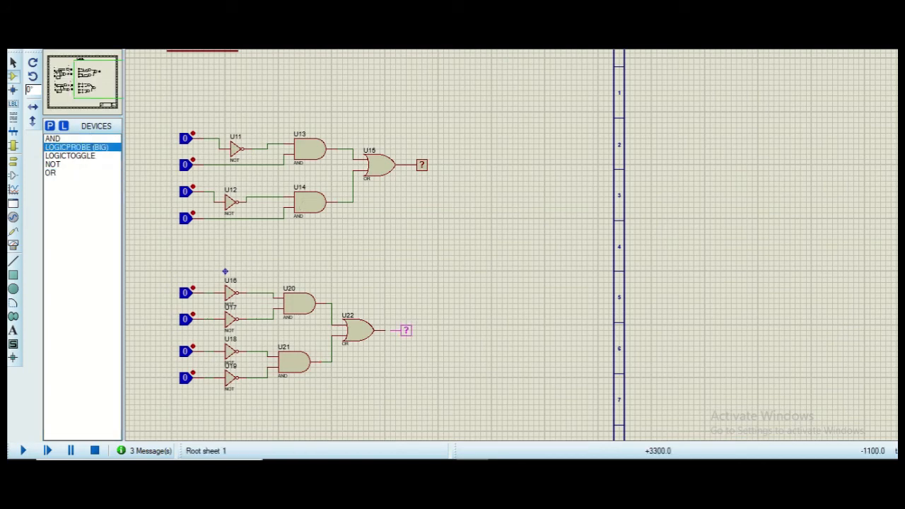
{"action": "left_click", "coordinate": [399, 330]}
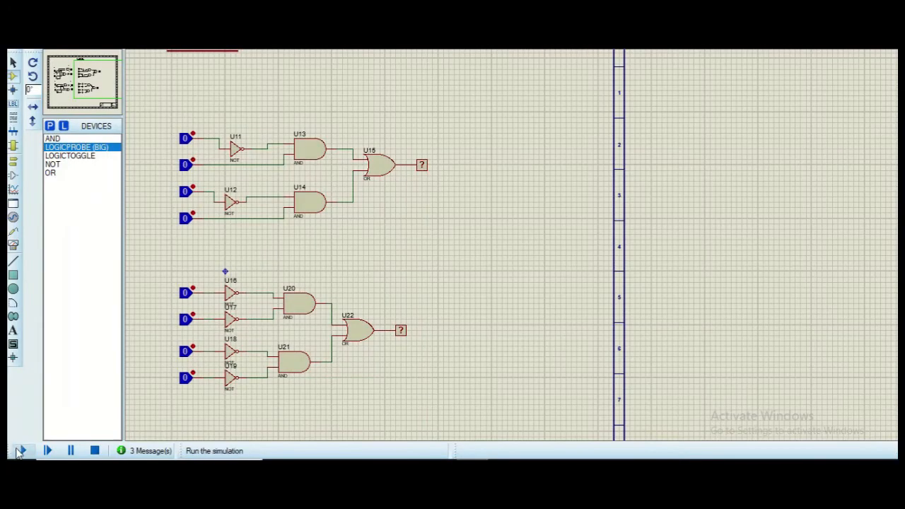
{"action": "left_click", "coordinate": [23, 450]}
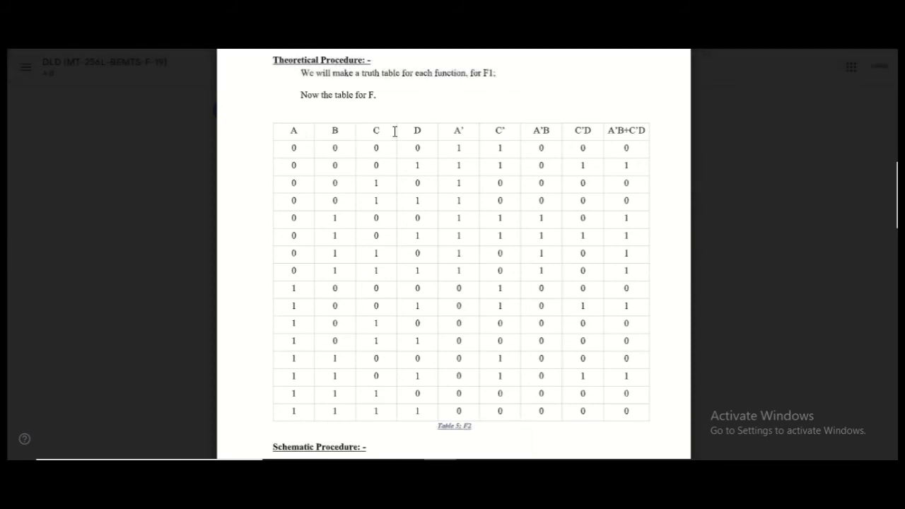
Review the definitions of F1 and F2 and the truth table for A'B+C'D in Lab No 4.docx.
{"action": "scroll", "coordinate": [394, 132], "scroll_direction": "up", "scroll_amount": 5}
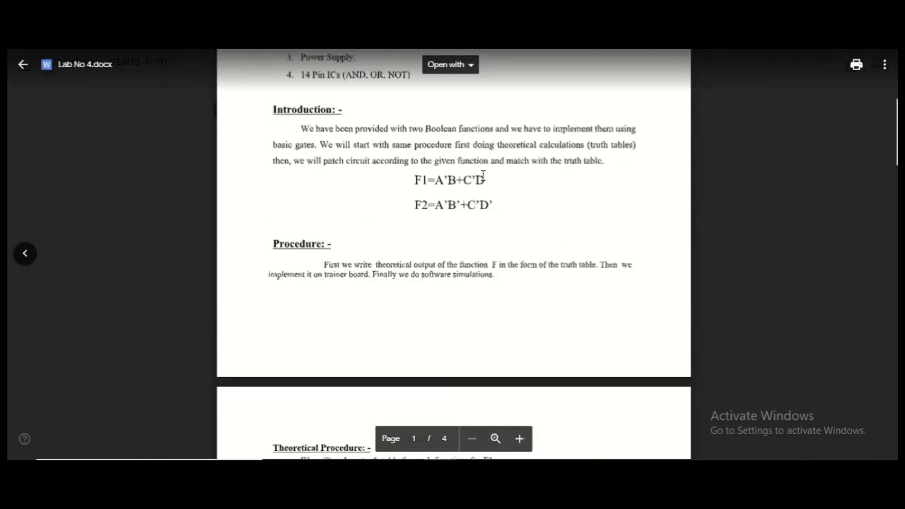
{"action": "scroll", "coordinate": [451, 251], "scroll_direction": "down", "scroll_amount": 5}
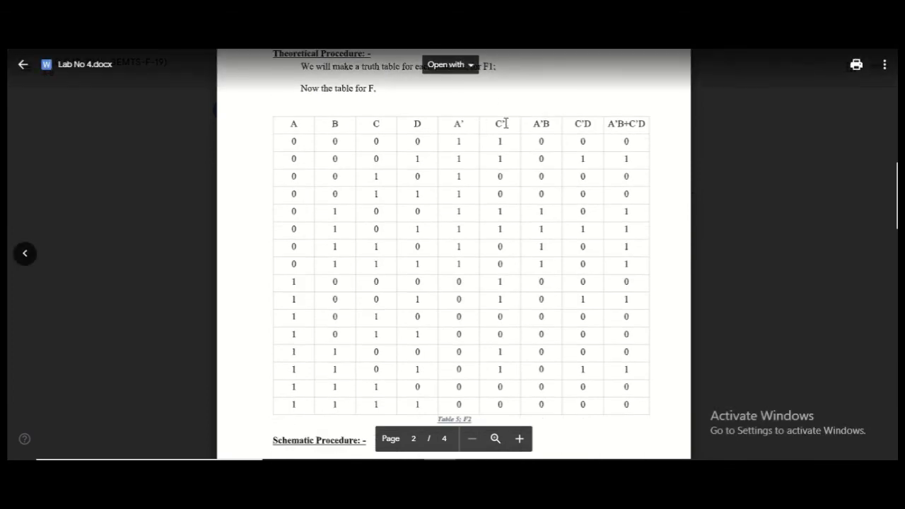
{"action": "scroll", "coordinate": [506, 123], "scroll_direction": "up", "scroll_amount": 1}
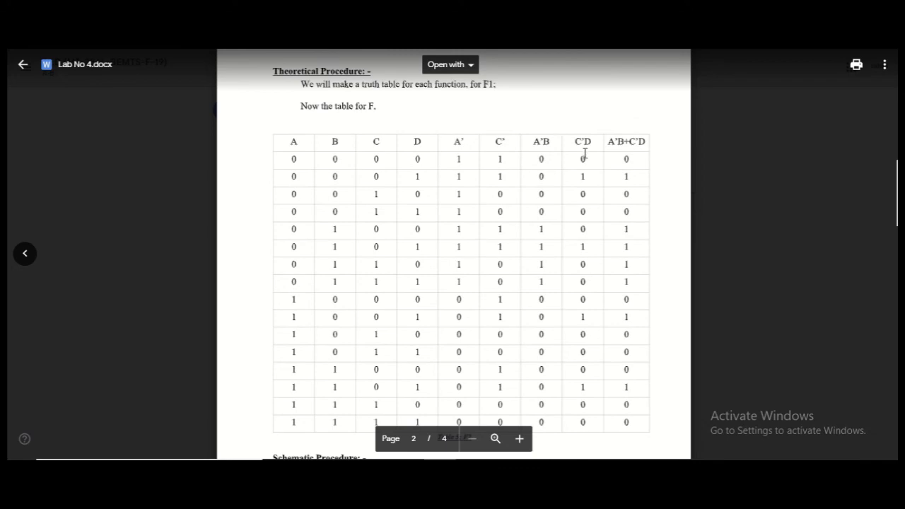